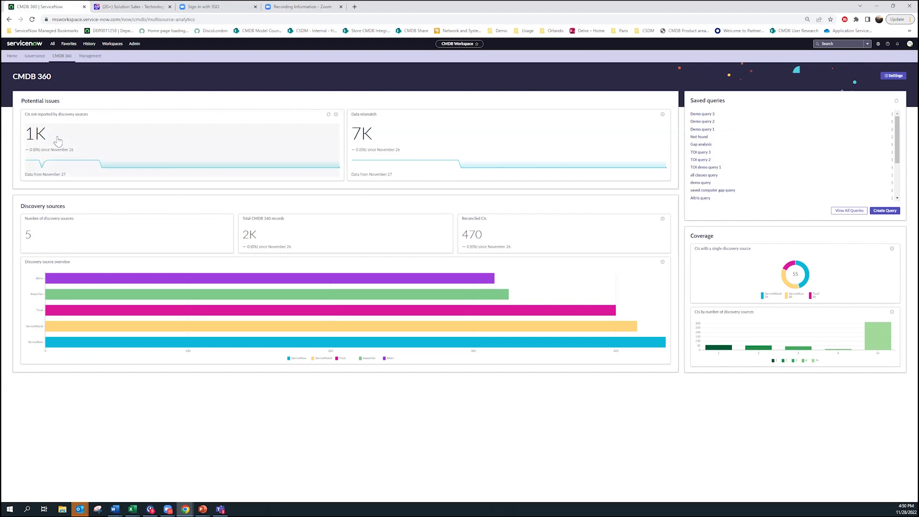
left_click(112, 43)
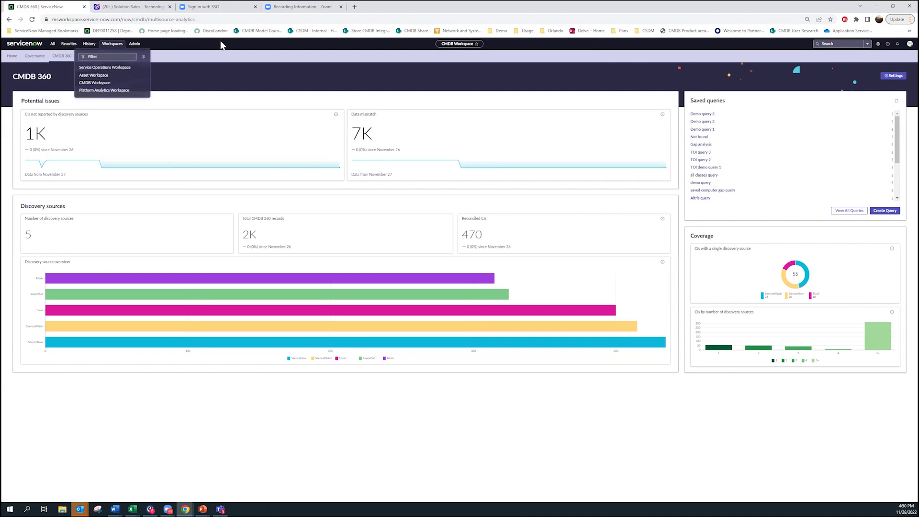
left_click(112, 43)
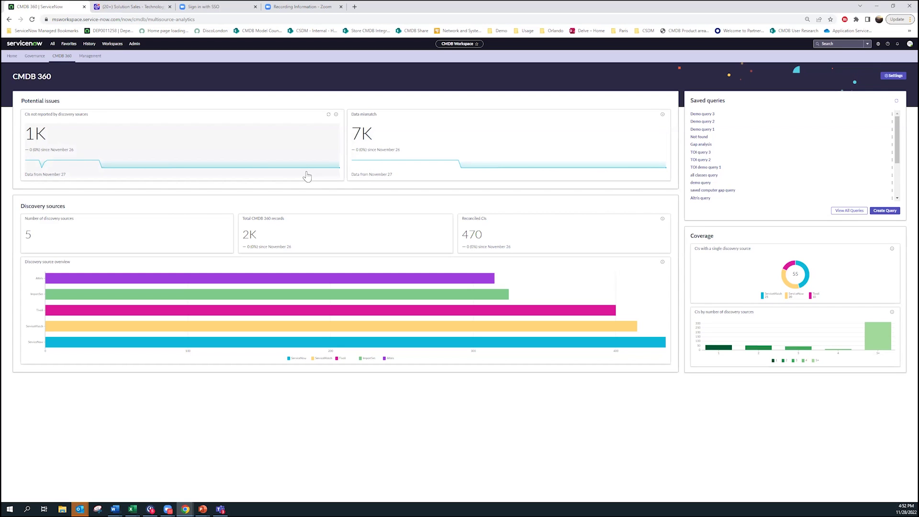
left_click(493, 173)
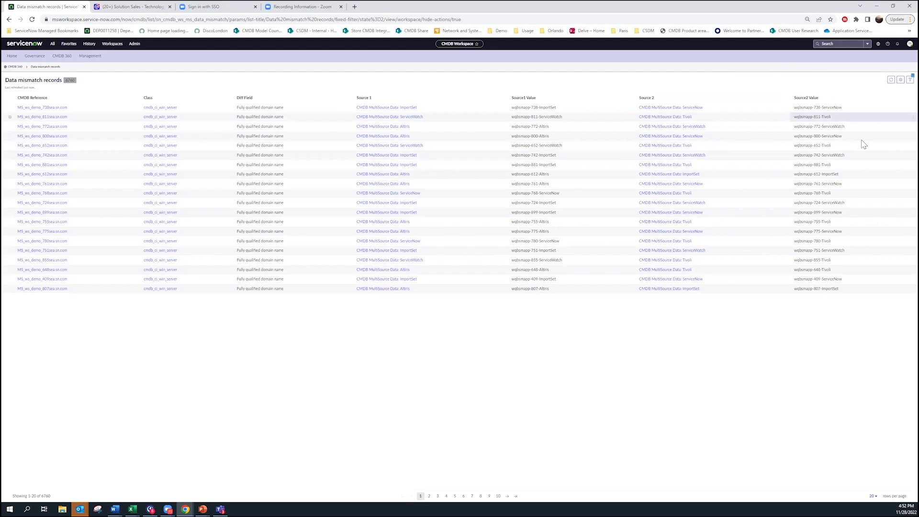
left_click(16, 67)
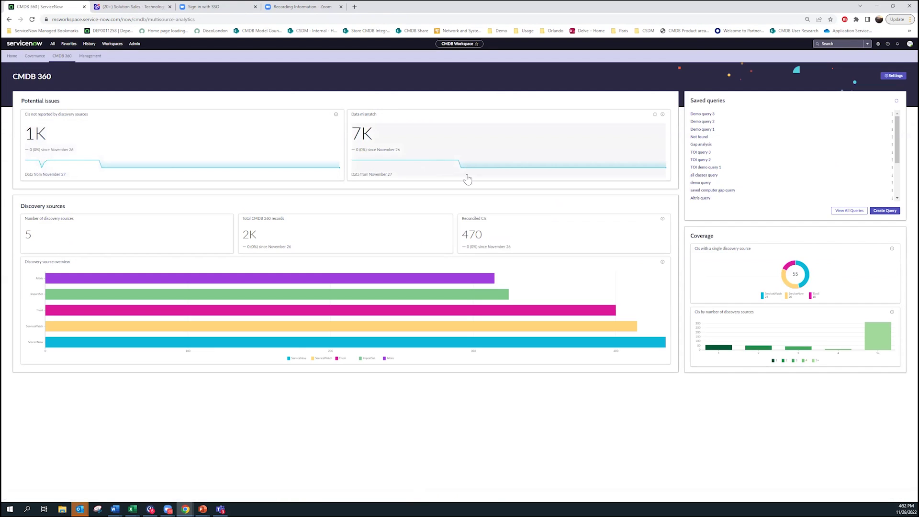
left_click_drag(20, 206, 79, 211)
left_click(105, 206)
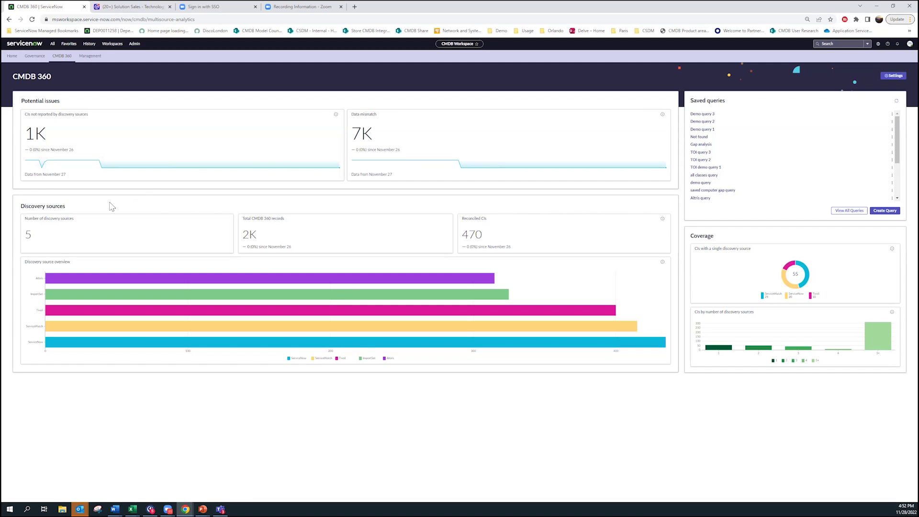
double_click(26, 236)
double_click(243, 236)
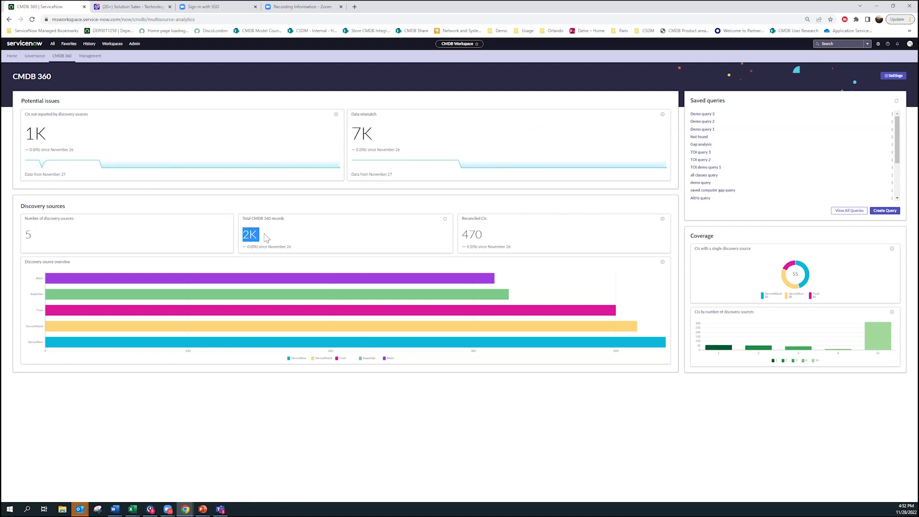
left_click(292, 236)
left_click_drag(483, 232, 460, 233)
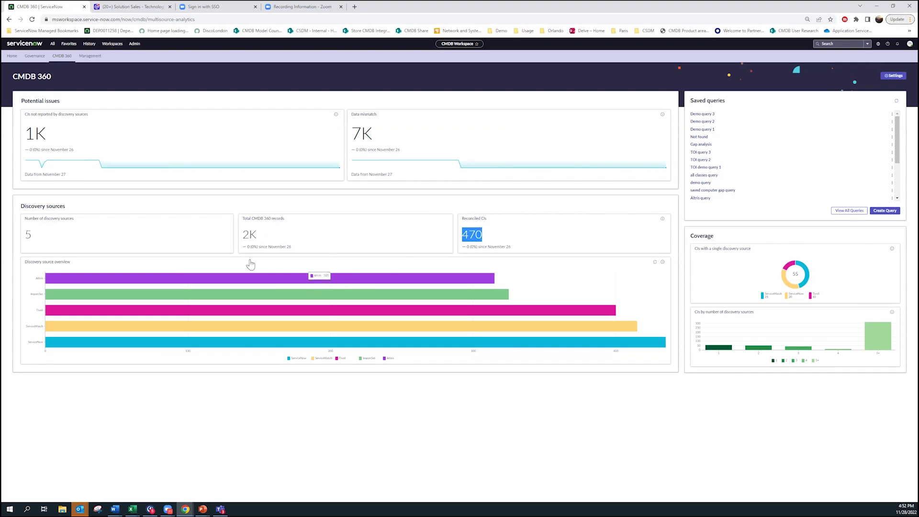
left_click(215, 277)
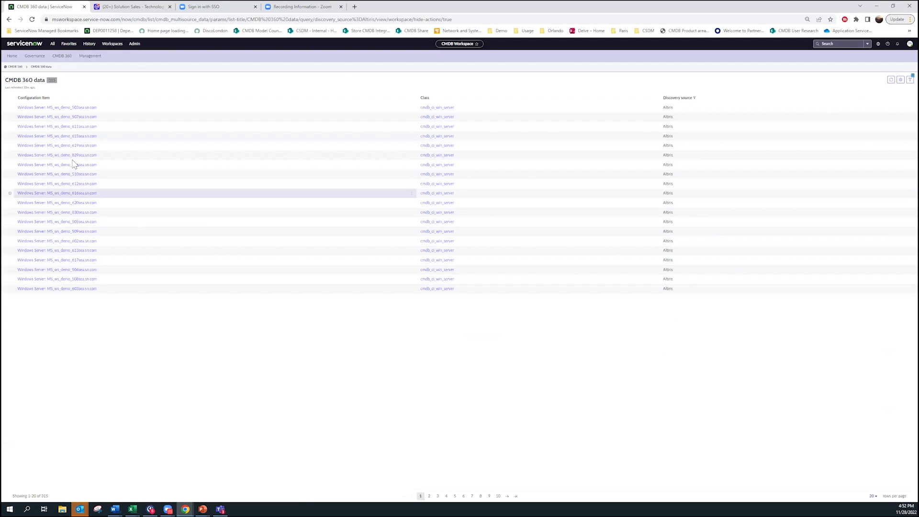
left_click(14, 67)
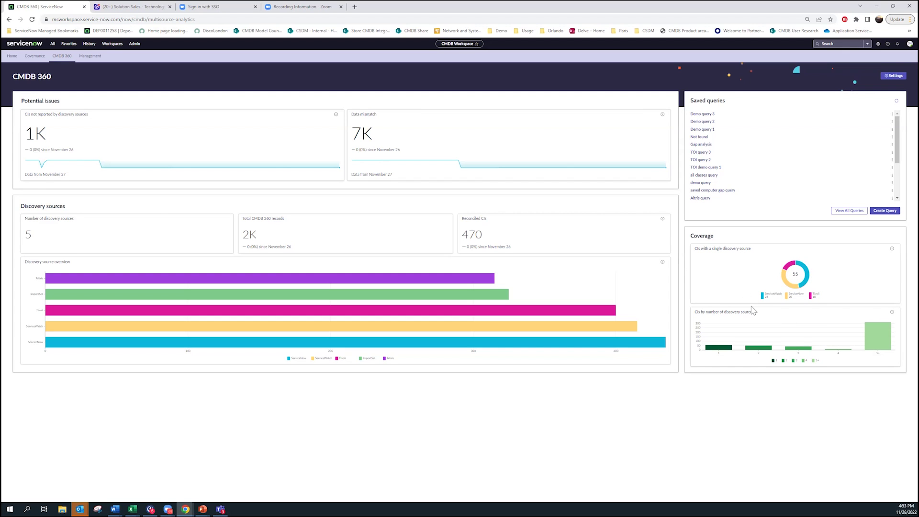
left_click(896, 77)
left_click(894, 77)
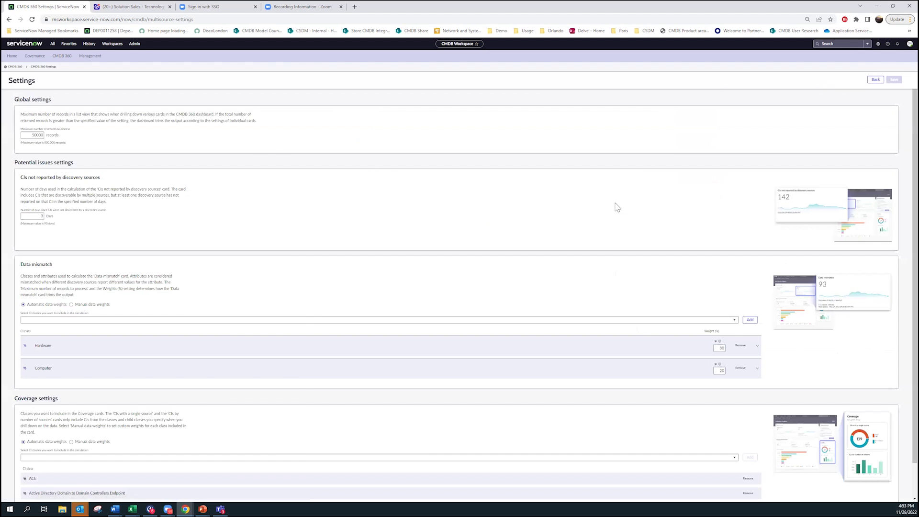
scroll(618, 287, "down", 2)
scroll(629, 320, "up", 1)
left_click_drag(37, 264, 69, 268)
left_click(69, 268)
scroll(278, 308, "down", 1)
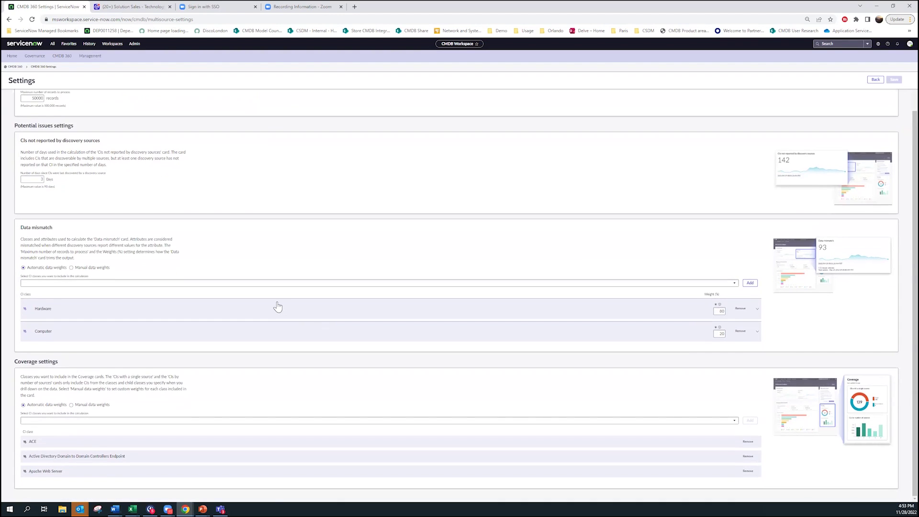
scroll(244, 309, "up", 1)
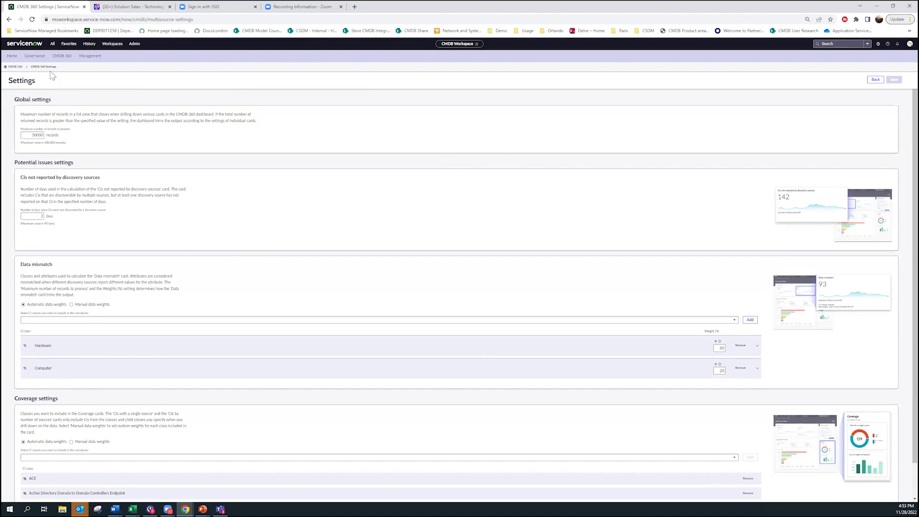
left_click(15, 67)
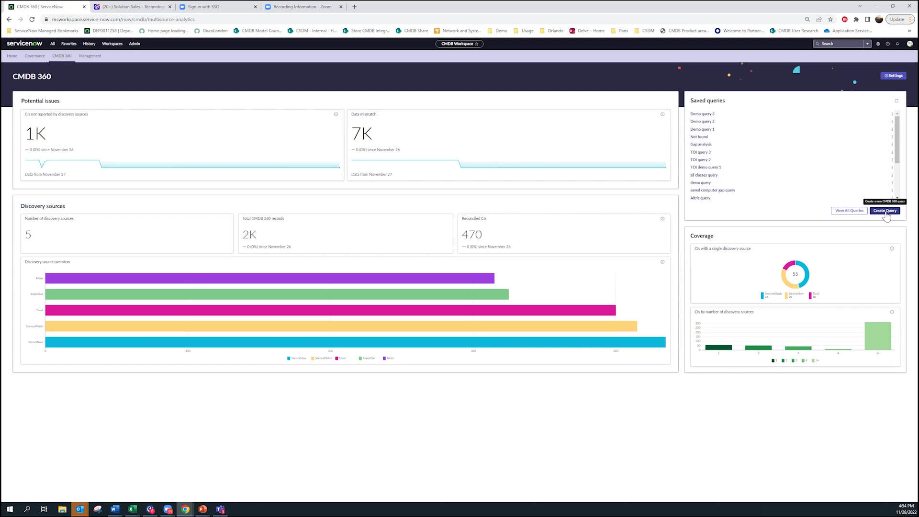
Step: Start a new query from Create Query in the Saved queries card
left_click(886, 214)
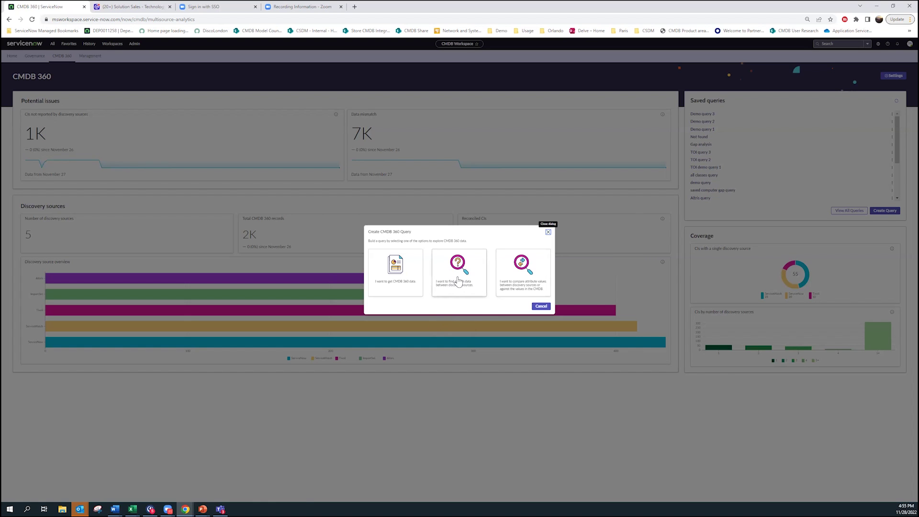
Step: Choose the Find Gap query type and add the Server class (searching cmdb_ci_ser)
left_click(458, 280)
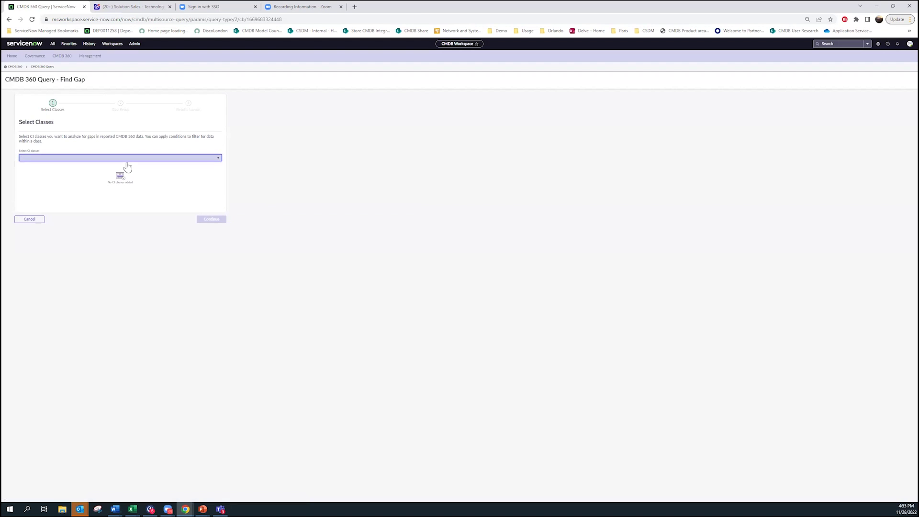
left_click(126, 162)
type("ci")
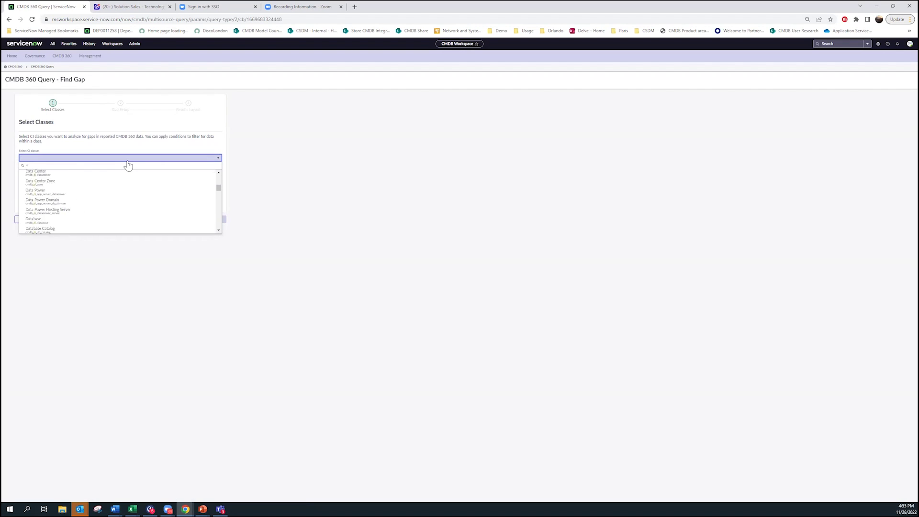
key("BackSpace")
key("BackSpace")
type("cmdb")
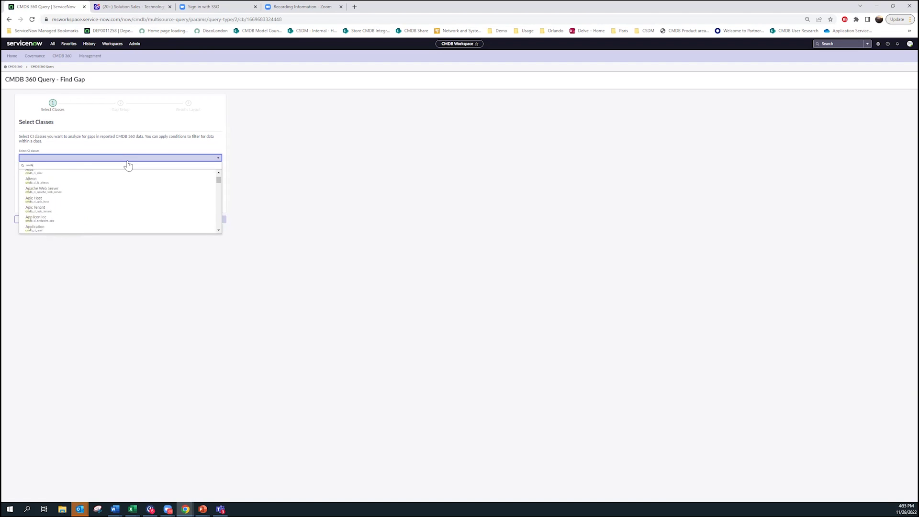
type("_ci_ser")
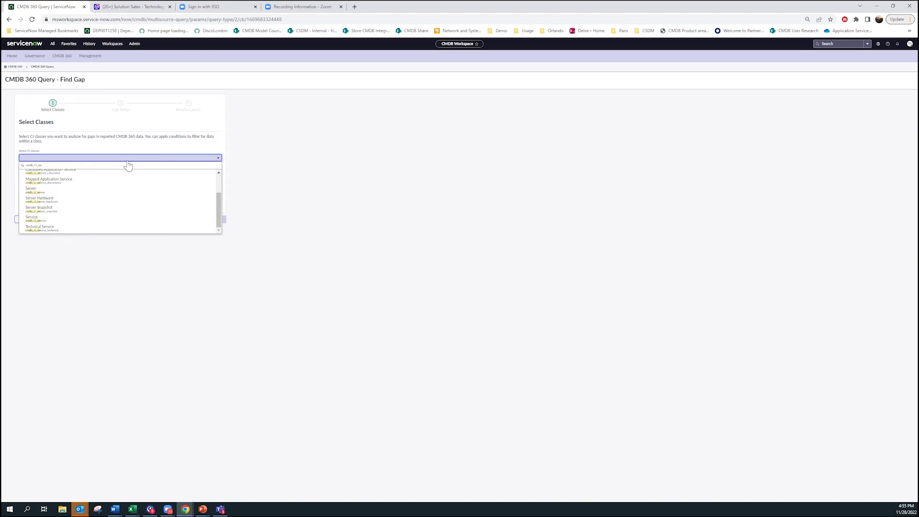
left_click(86, 191)
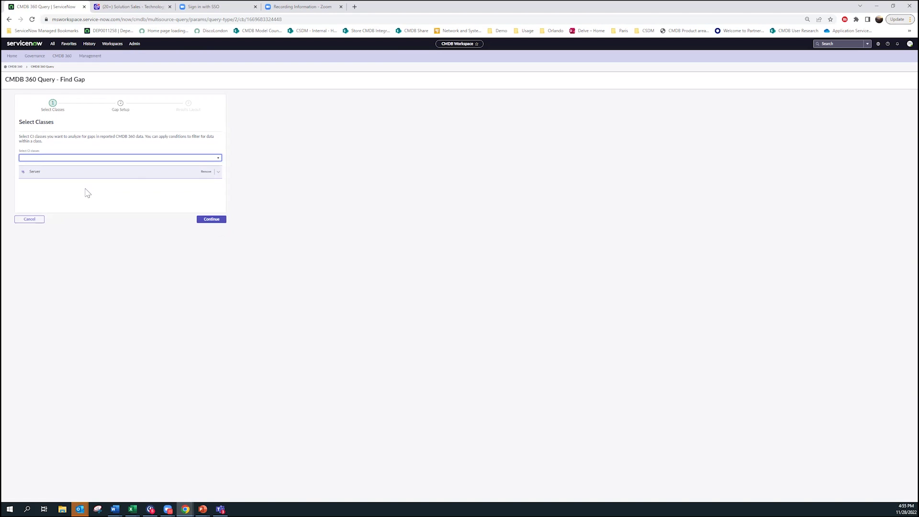
Step: Set Altiris as the non-reporting discovery source, leaving reporting sources empty
left_click(212, 219)
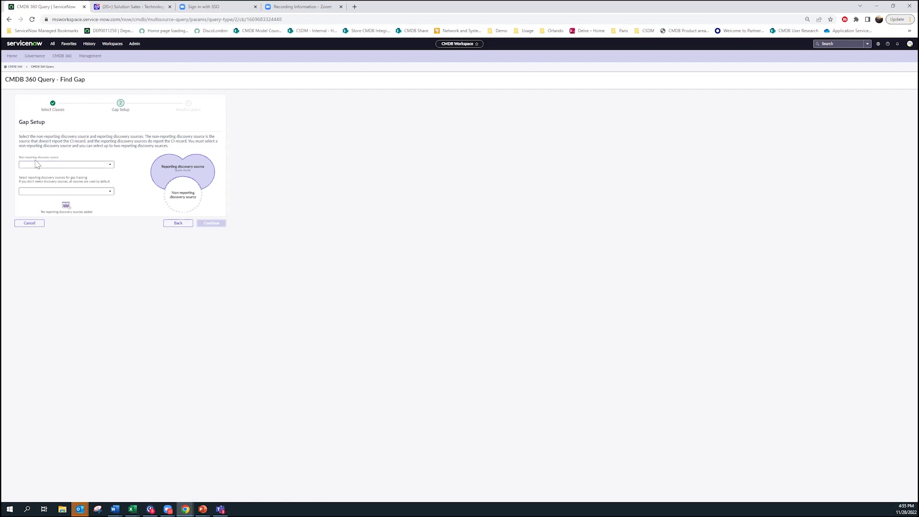
left_click(78, 167)
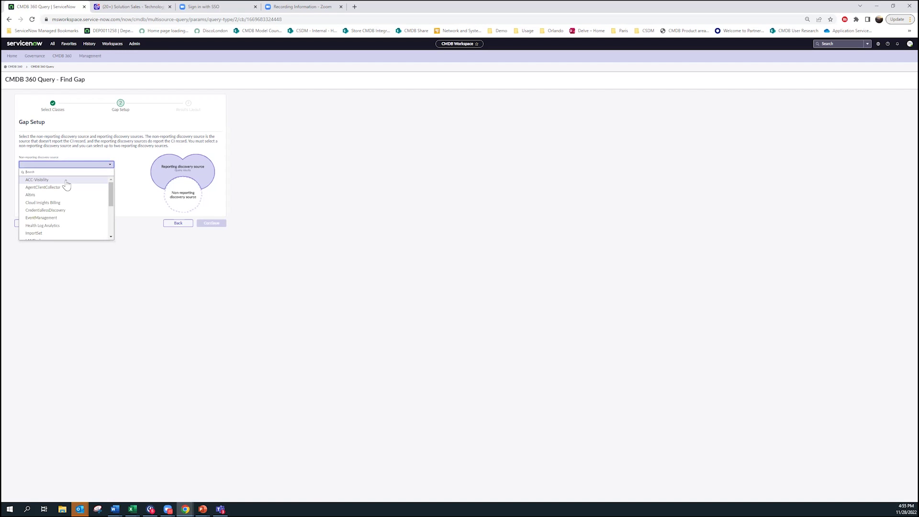
left_click(62, 195)
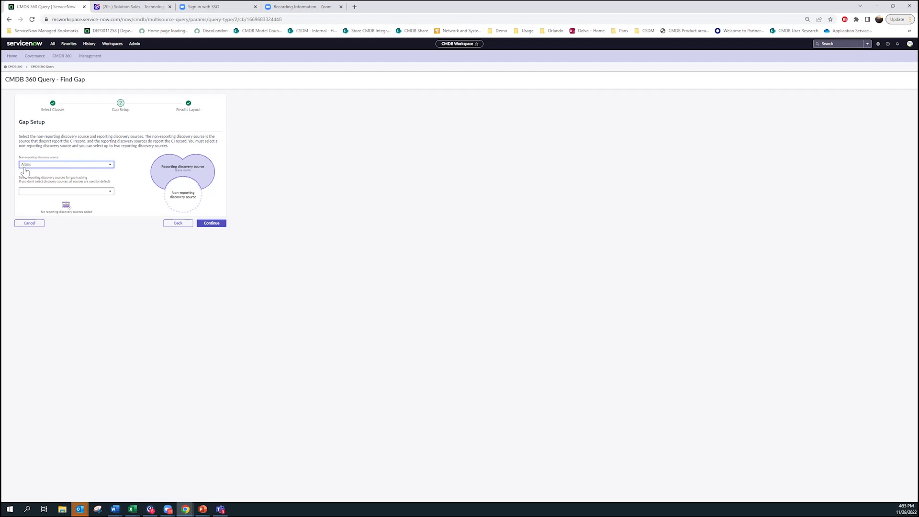
left_click(80, 194)
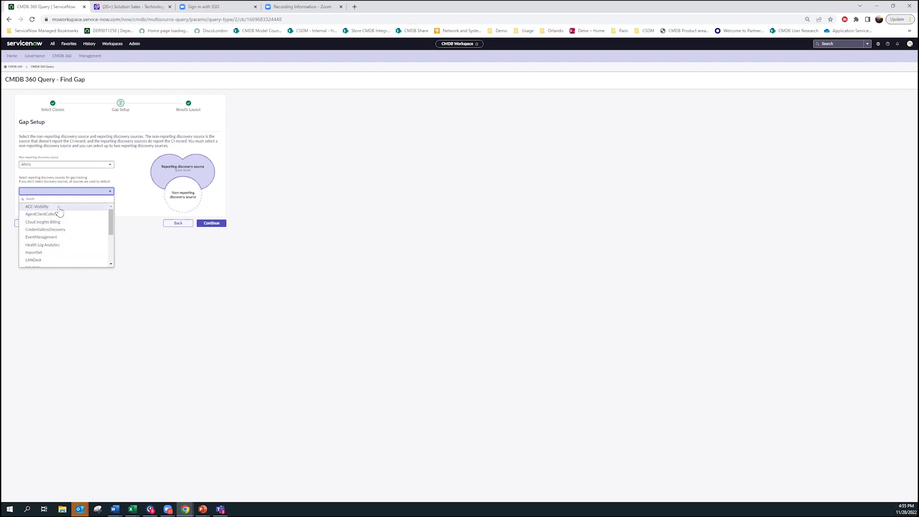
left_click(78, 181)
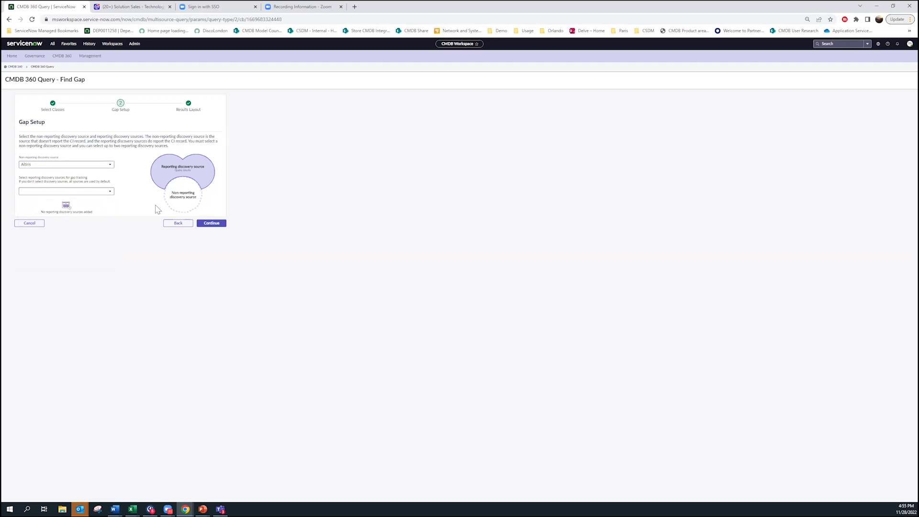
left_click(209, 223)
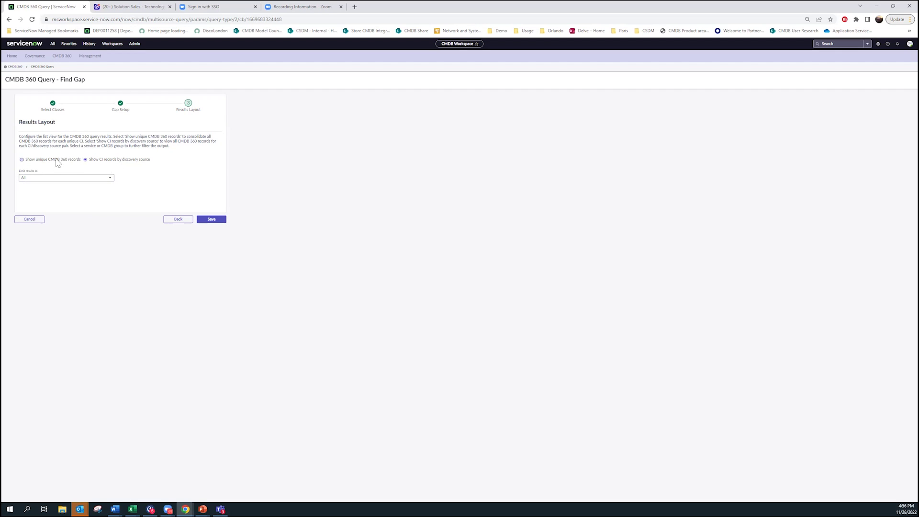
Step: Keep results as CI records by discovery source and name the query 'Not reporting Server'
left_click_drag(54, 160, 57, 160)
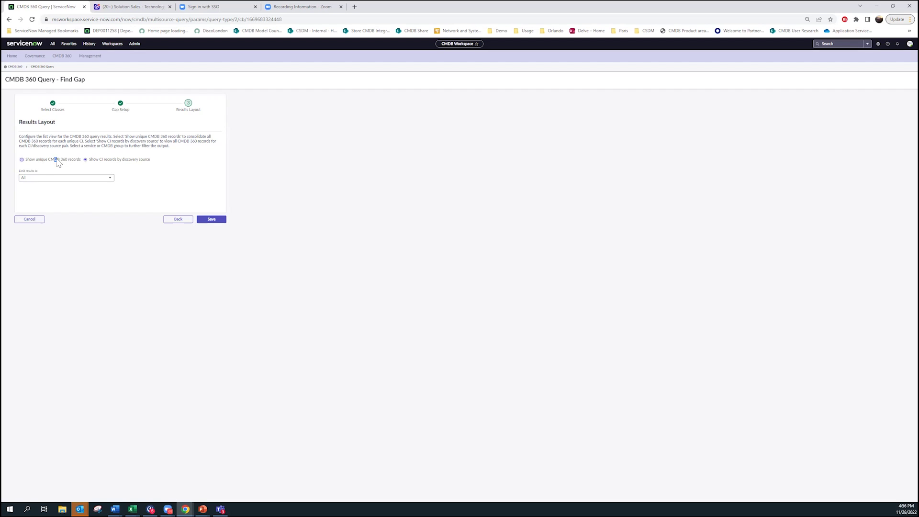
left_click(22, 160)
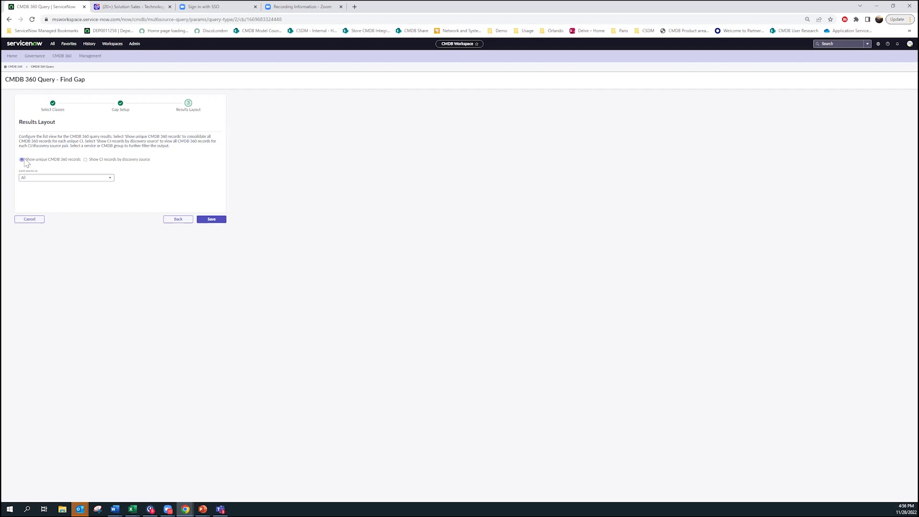
left_click(85, 160)
left_click(211, 220)
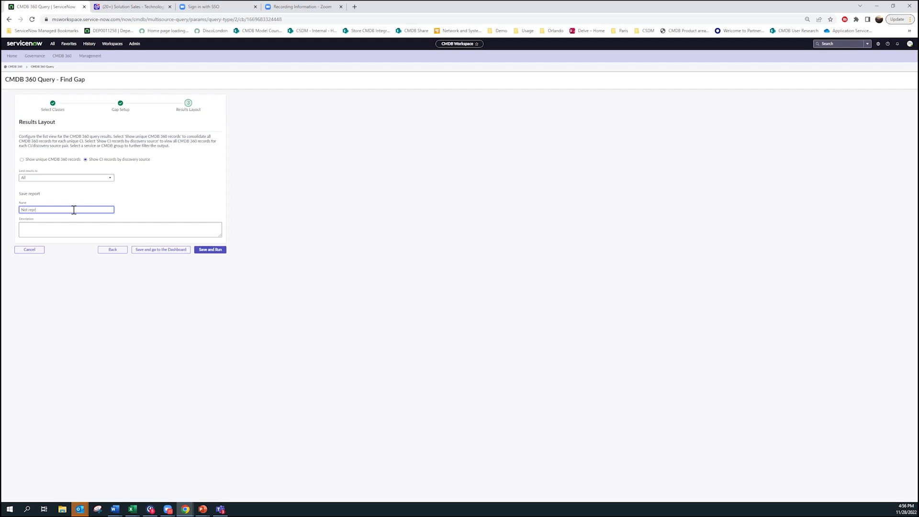
type("Not reporting Server")
Step: Save and run the Not reporting Server query, then return to the CMDB 360 dashboard
left_click(206, 250)
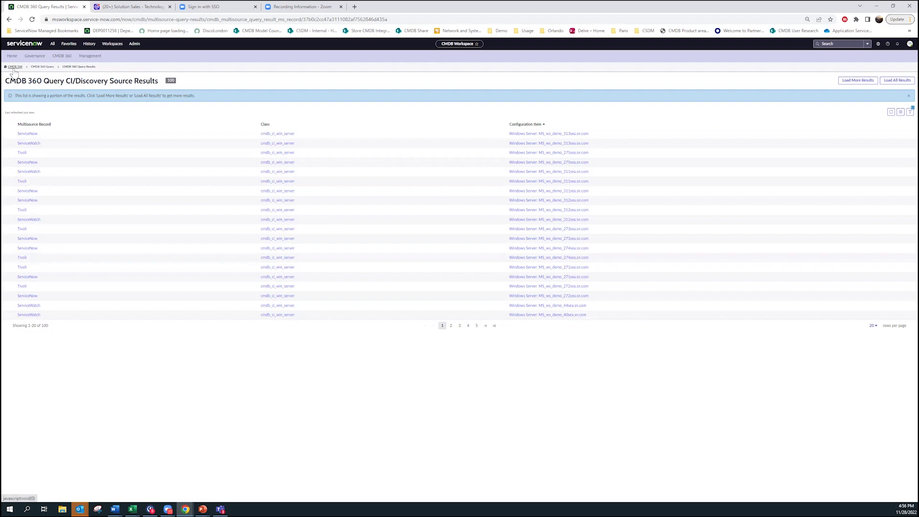
left_click(14, 67)
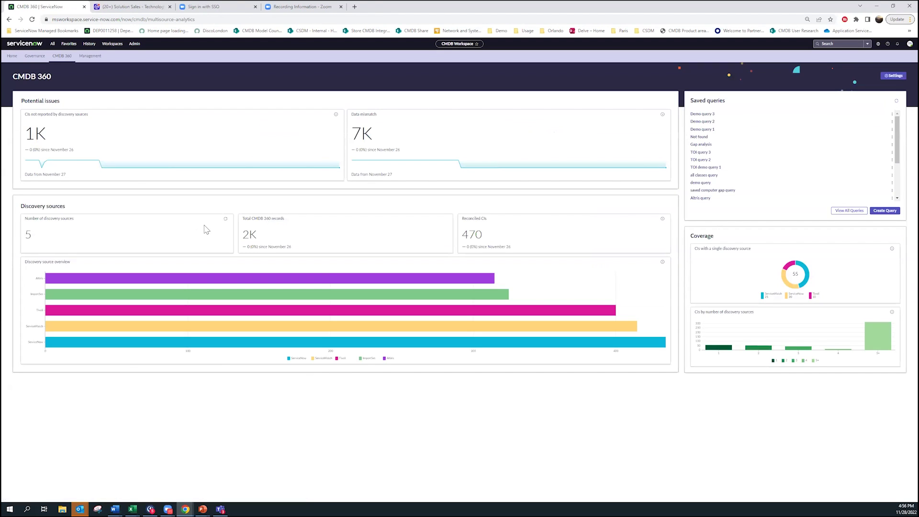